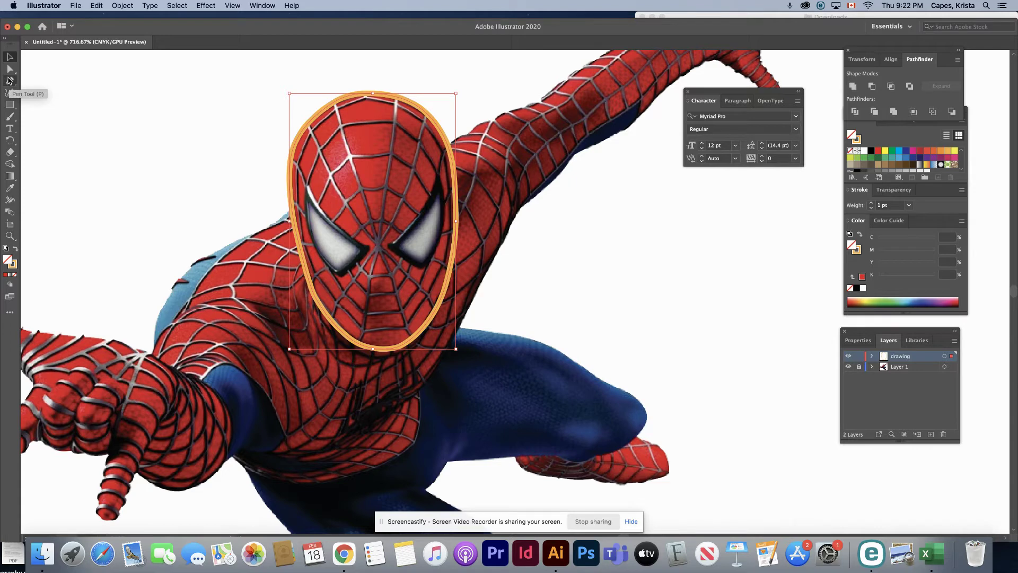
# Select the orange outline around the head and add extra anchor points along its path
pyautogui.click(9, 82)
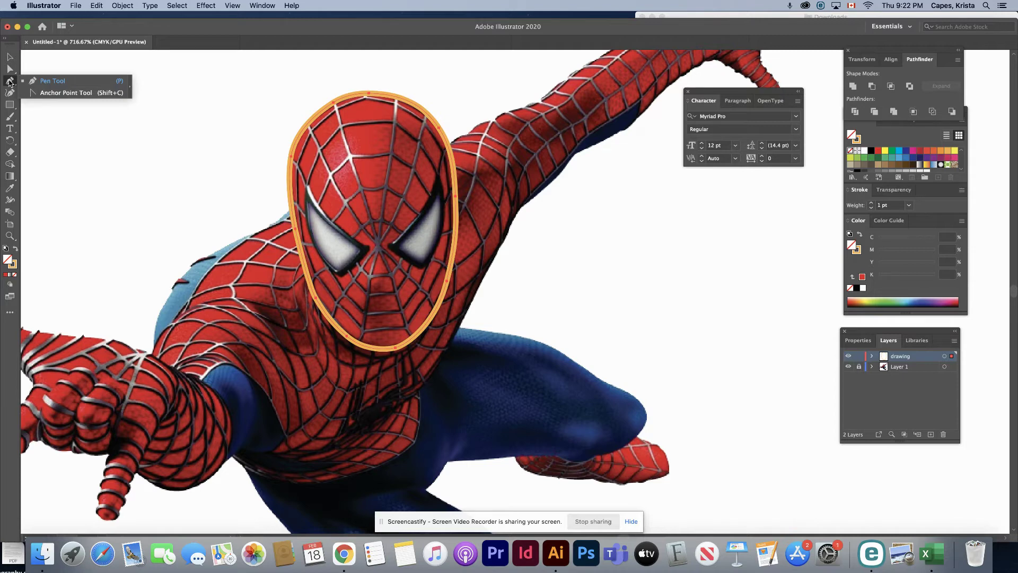
pyautogui.click(10, 57)
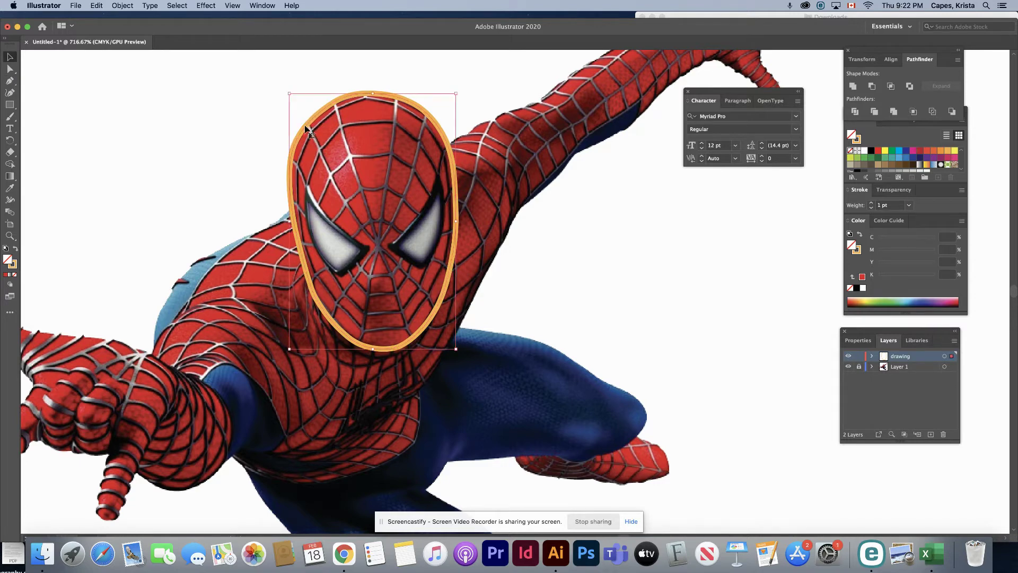
pyautogui.moveTo(264, 87); pyautogui.dragTo(311, 122)
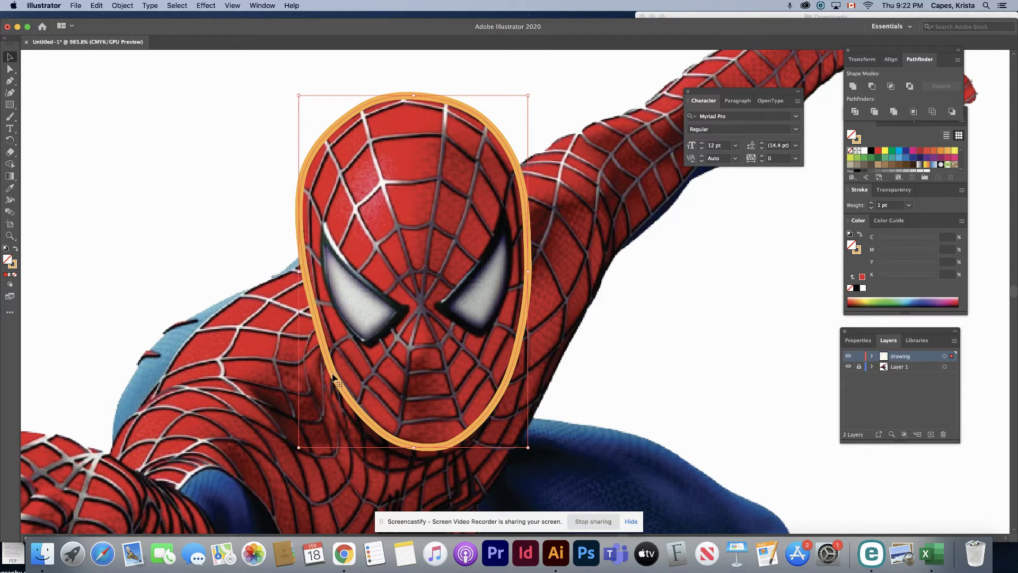
pyautogui.press('super+space')
pyautogui.keyDown('super'); pyautogui.click(283, 255); pyautogui.keyUp('super')
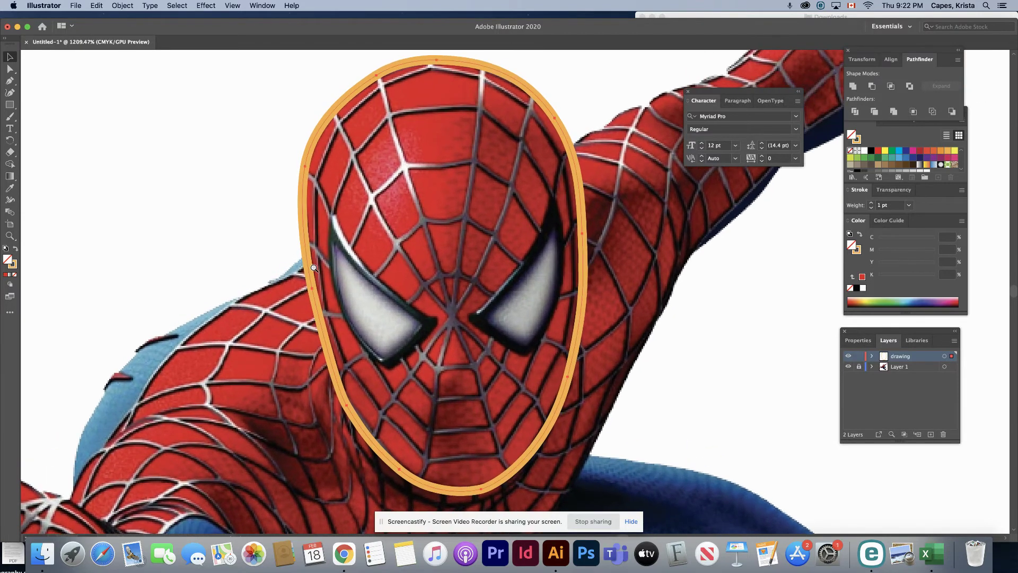
pyautogui.click(121, 7)
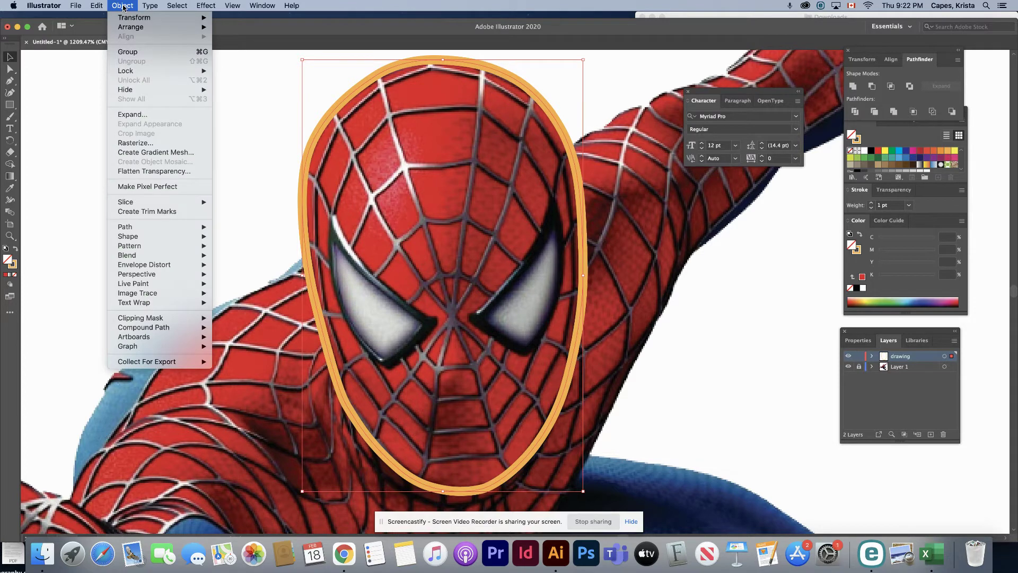
pyautogui.moveTo(150, 232)
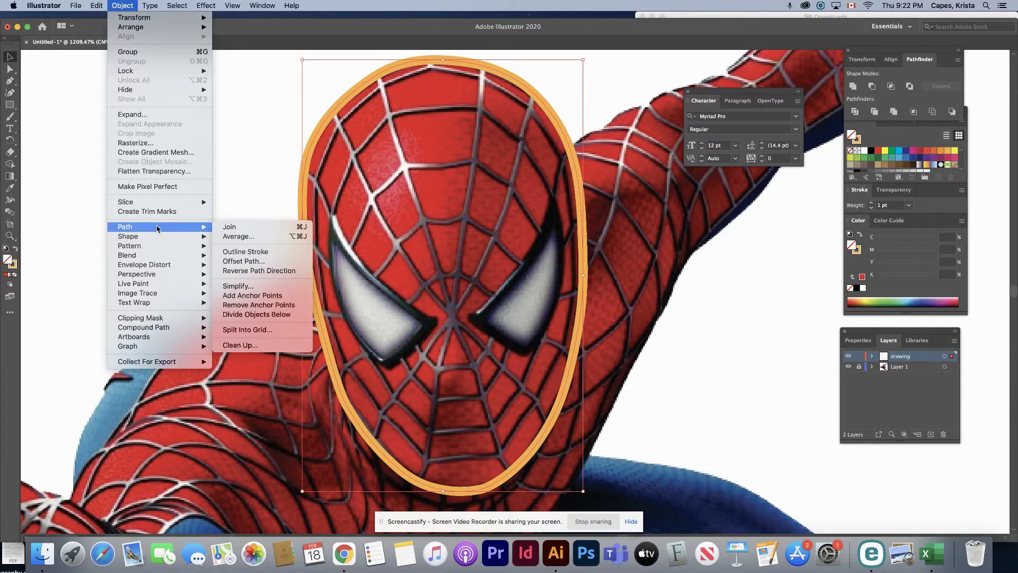
pyautogui.click(235, 297)
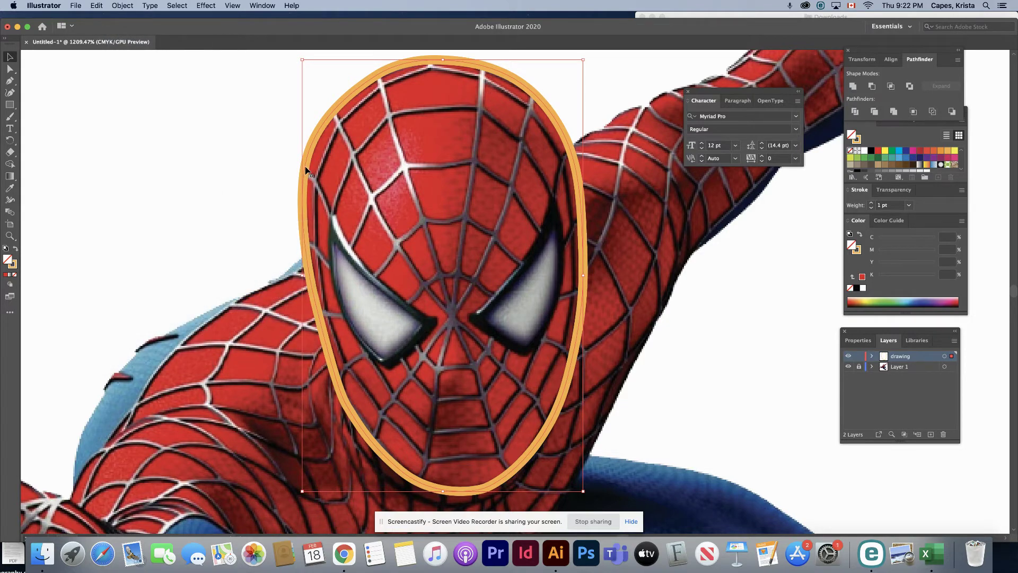
# Adjust the anchor points and curve along the outline's left cheek and jaw to follow the edge of the mask
pyautogui.click(9, 80)
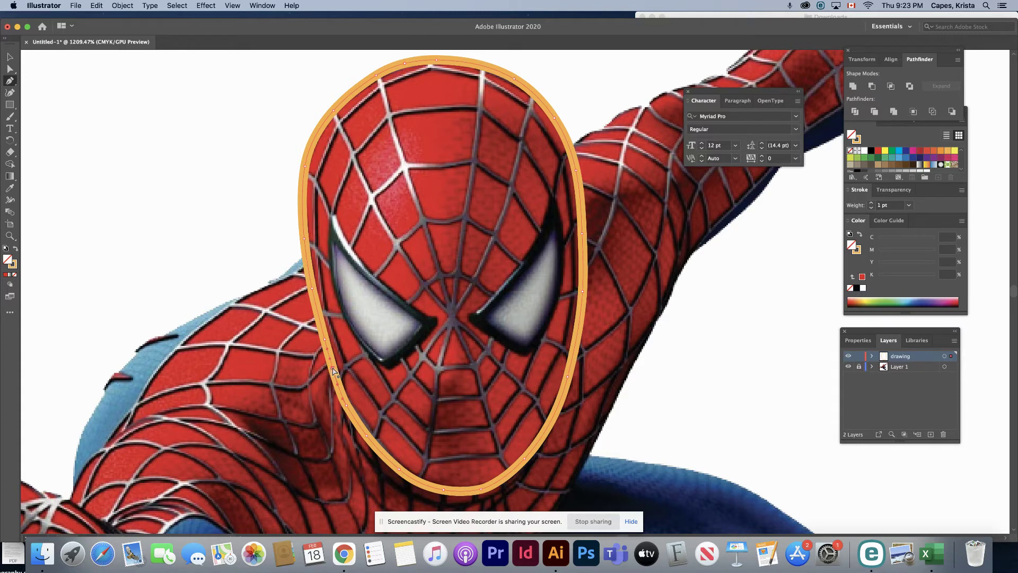
pyautogui.click(10, 69)
pyautogui.click(9, 81)
pyautogui.moveTo(332, 367); pyautogui.dragTo(337, 386)
pyautogui.moveTo(326, 348); pyautogui.dragTo(330, 351)
pyautogui.click(333, 369)
pyautogui.moveTo(342, 397); pyautogui.dragTo(335, 380)
pyautogui.moveTo(332, 372); pyautogui.dragTo(334, 375)
pyautogui.moveTo(346, 406)
pyautogui.mouseDown()
pyautogui.moveTo(342, 399)
pyautogui.moveTo(349, 411)
pyautogui.mouseUp()
pyautogui.moveTo(351, 415); pyautogui.dragTo(336, 380)
pyautogui.moveTo(350, 416); pyautogui.dragTo(354, 420)
pyautogui.moveTo(324, 340); pyautogui.dragTo(323, 340)
# Delete surplus anchor points along the top of the head outline, and undo the last deletion at the upper right
pyautogui.click(10, 57)
pyautogui.click(10, 81)
pyautogui.press('+')
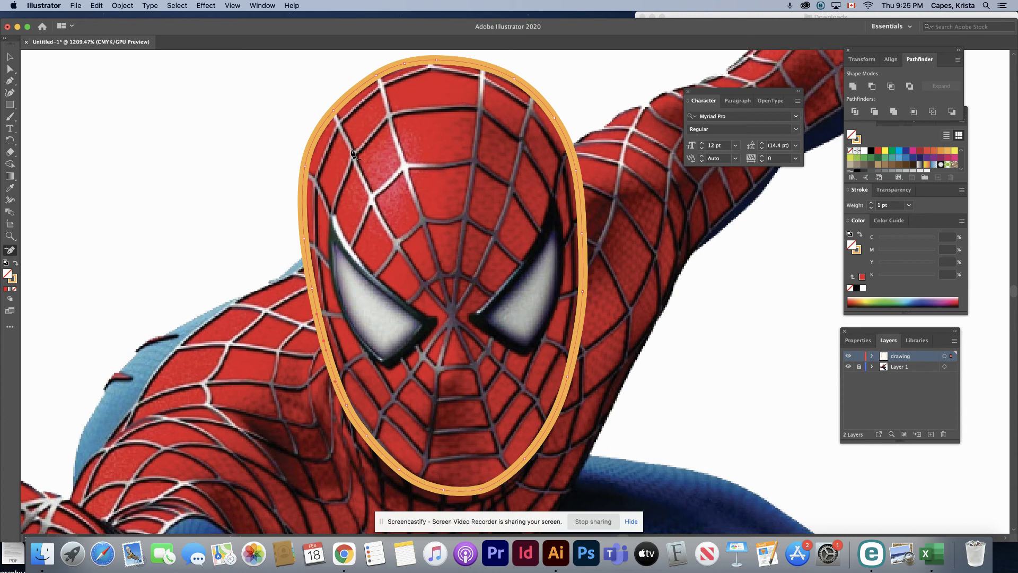
pyautogui.click(405, 63)
pyautogui.click(434, 65)
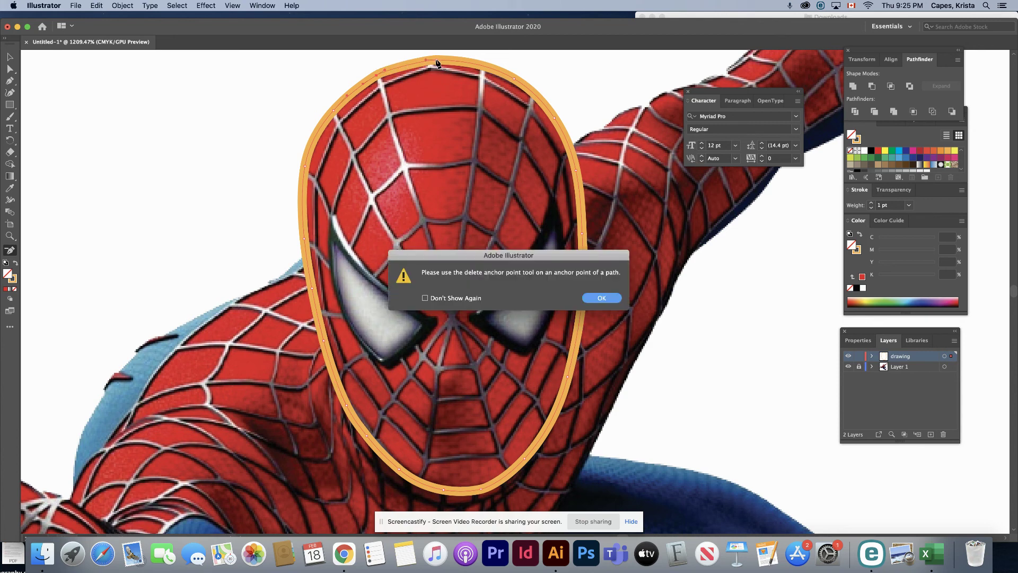
pyautogui.click(599, 298)
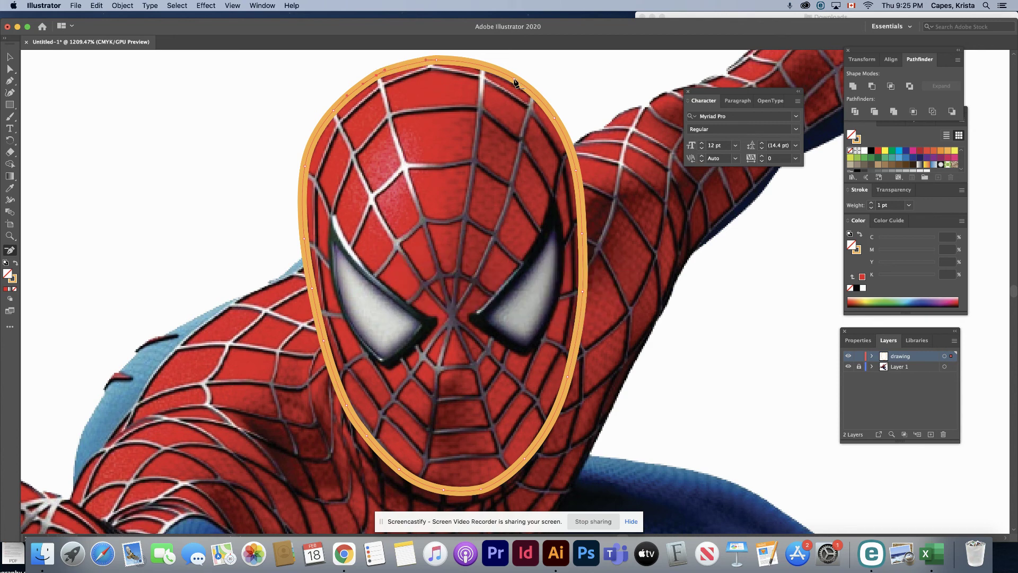
pyautogui.click(514, 80)
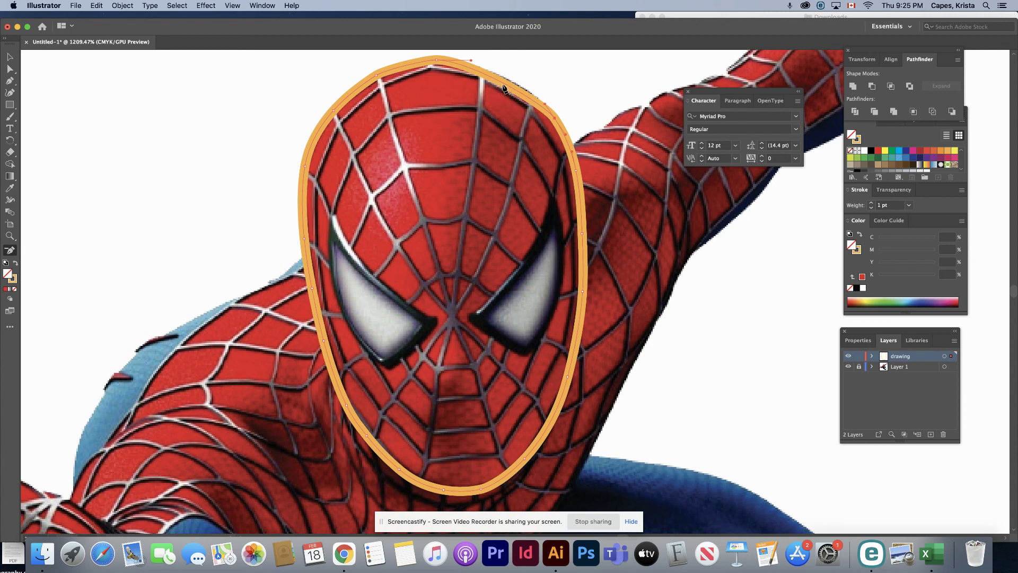
pyautogui.click(505, 84)
pyautogui.press('super+z')
# Reposition the anchor points along the top of the head outline with Direct Selection to smooth the curve over the mask
pyautogui.click(11, 67)
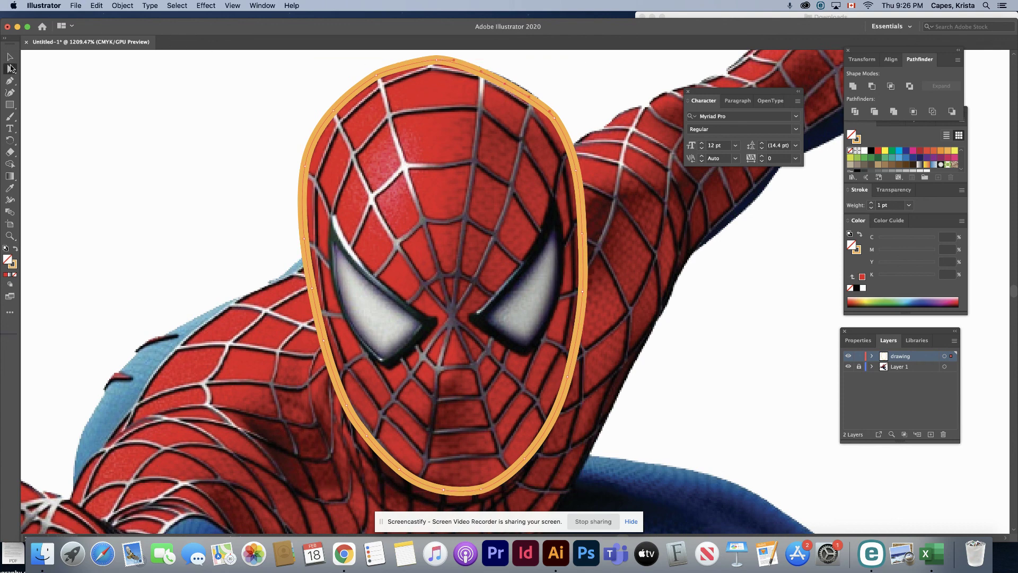
pyautogui.click(505, 80)
pyautogui.moveTo(505, 79); pyautogui.dragTo(508, 77)
pyautogui.click(436, 61)
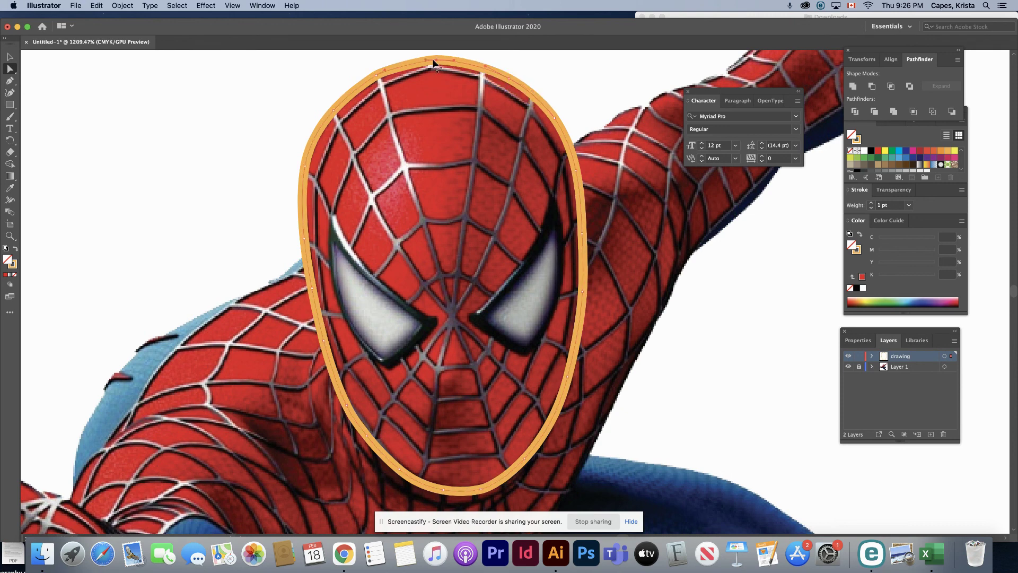
pyautogui.moveTo(382, 70); pyautogui.dragTo(416, 73)
pyautogui.scroll(1, 422, 61)
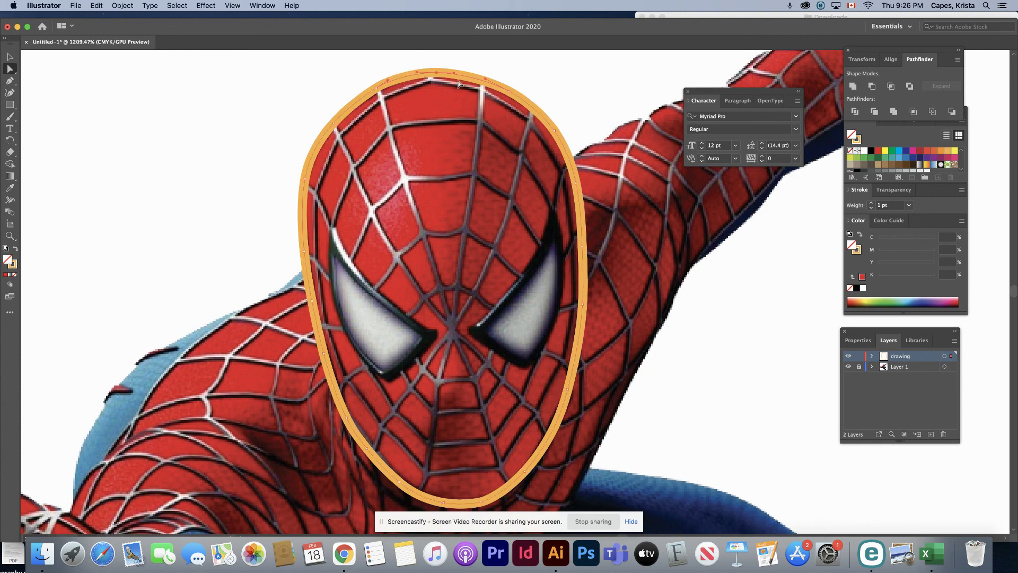